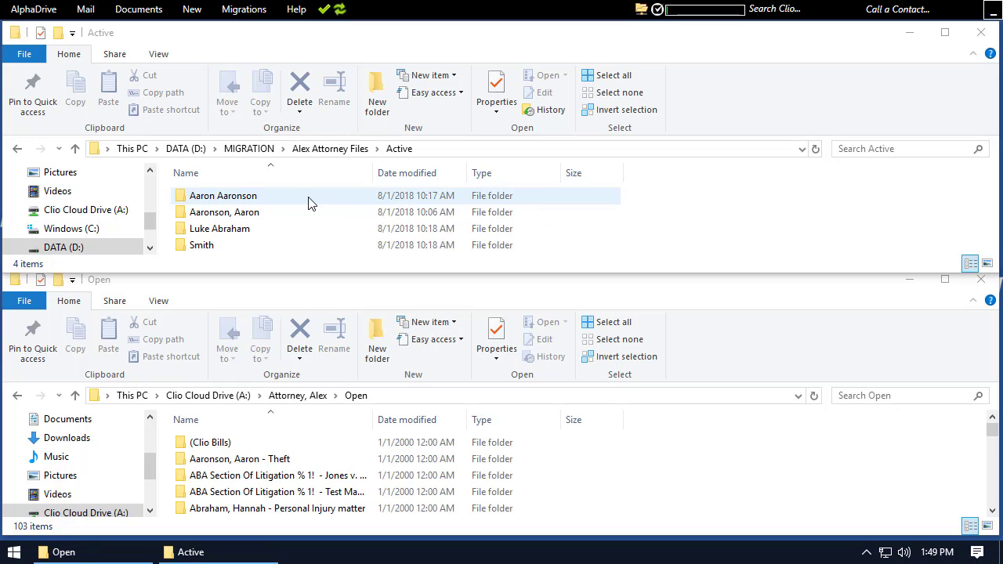
# - Examine the documents inside the first, third and fourth client folders of the attorney's Active folder on DATA (D:)
pyautogui.doubleClick(310, 201)
pyautogui.scroll(-5, 313, 210)
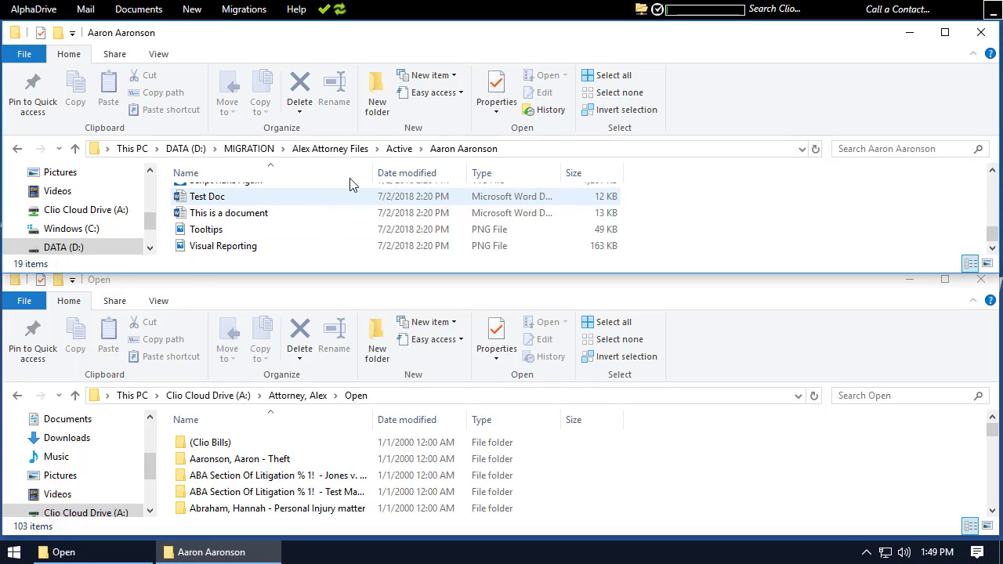
pyautogui.click(333, 150)
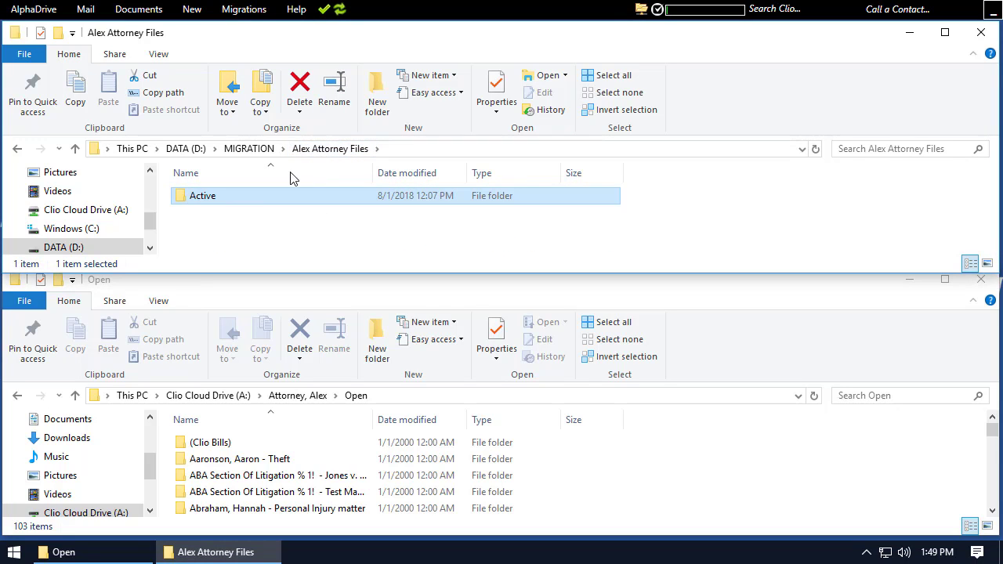
pyautogui.doubleClick(272, 204)
pyautogui.doubleClick(258, 230)
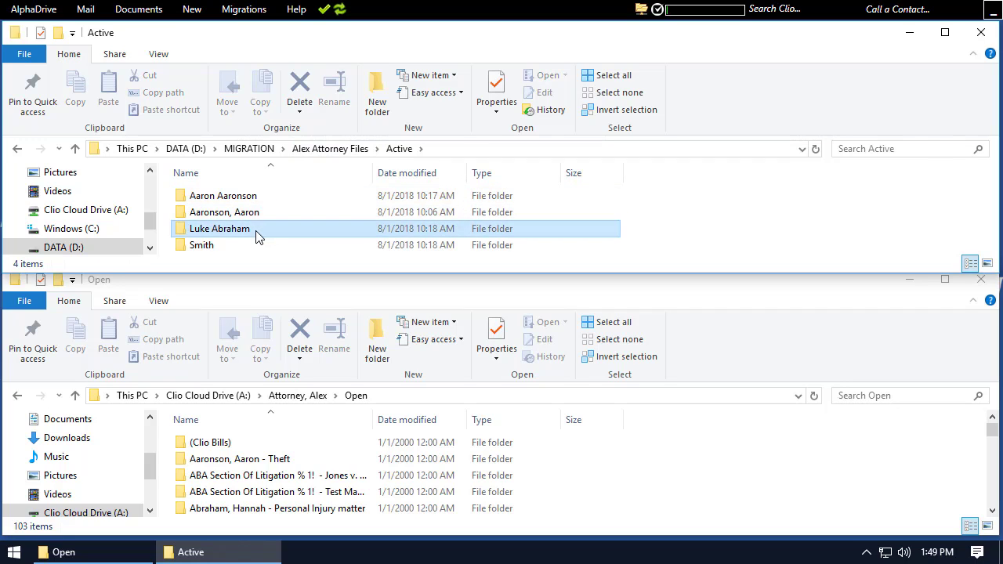
pyautogui.scroll(-4, 257, 236)
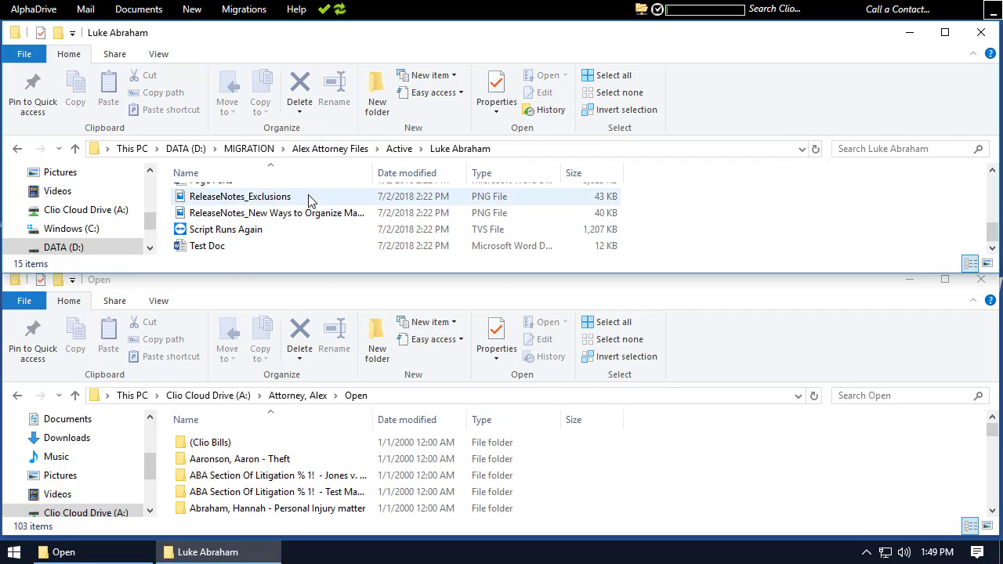
pyautogui.click(327, 151)
pyautogui.doubleClick(254, 198)
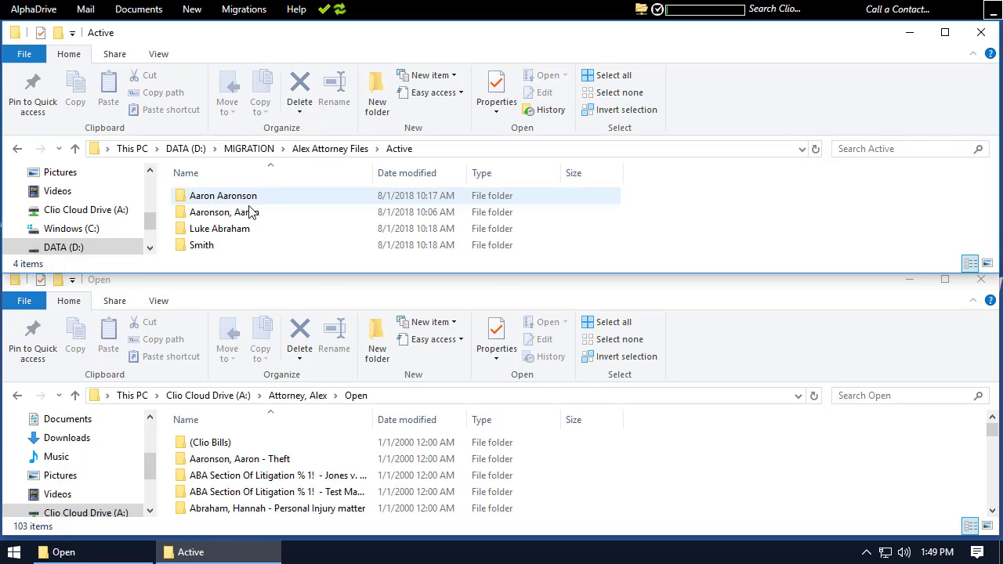
pyautogui.doubleClick(220, 246)
pyautogui.scroll(-4, 251, 235)
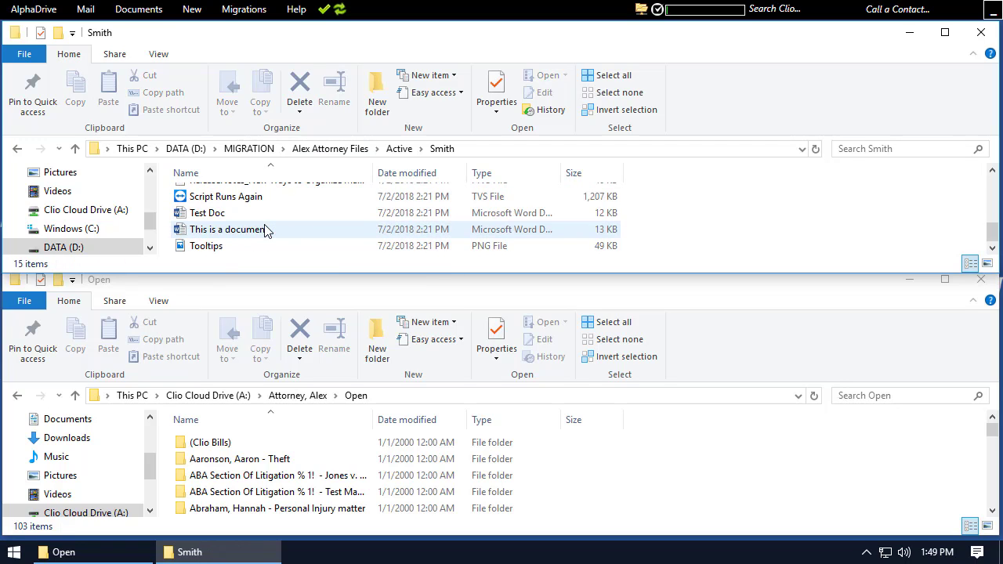
pyautogui.click(330, 149)
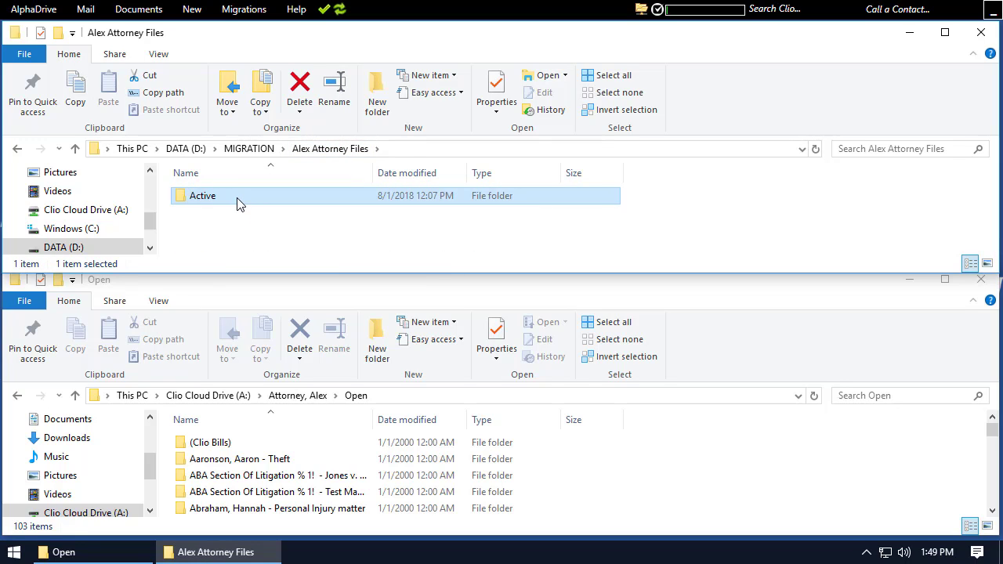
pyautogui.doubleClick(239, 203)
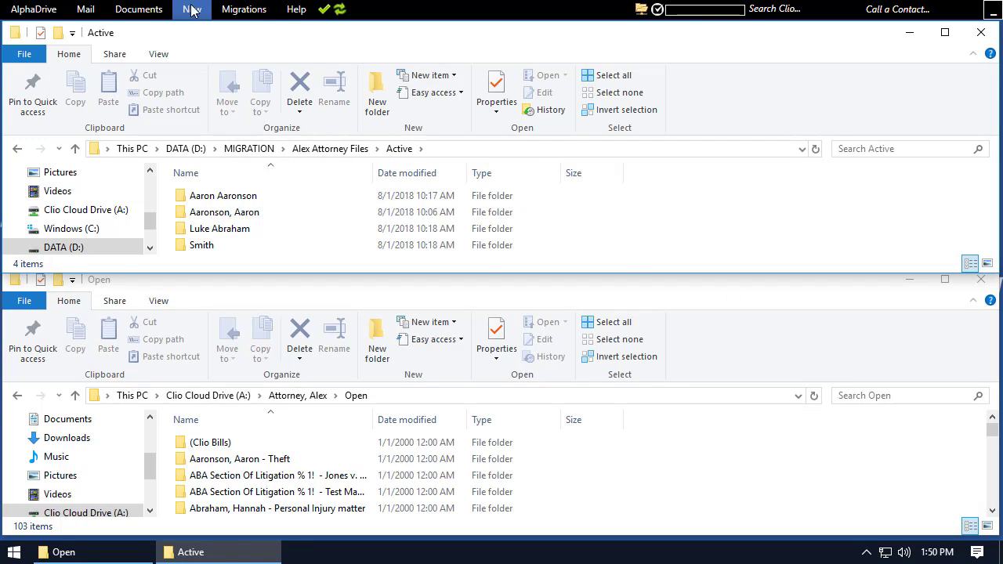
# - Start the Move My Docs to Clio migration tool and set its source root to D:\MIGRATION
pyautogui.click(239, 14)
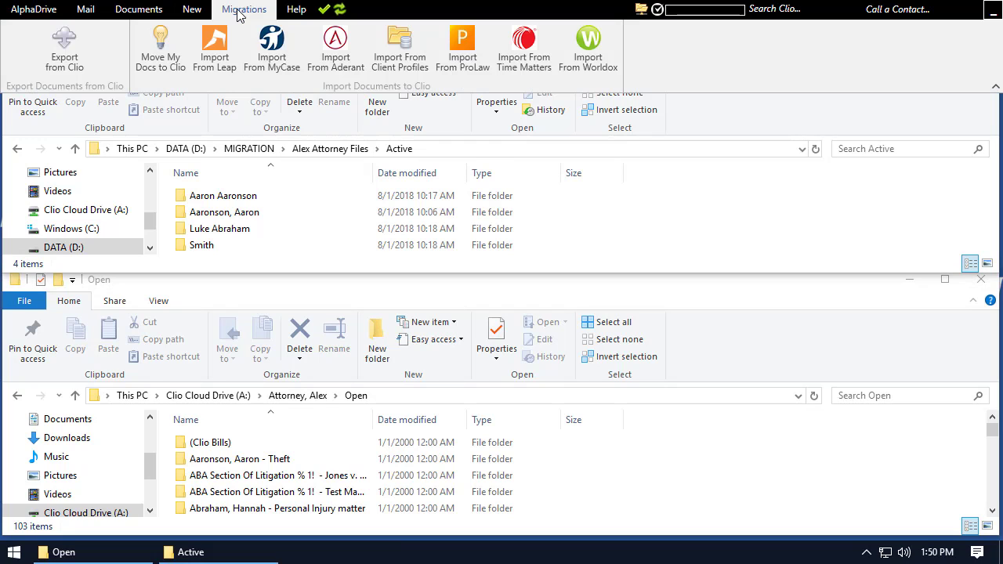
pyautogui.click(160, 46)
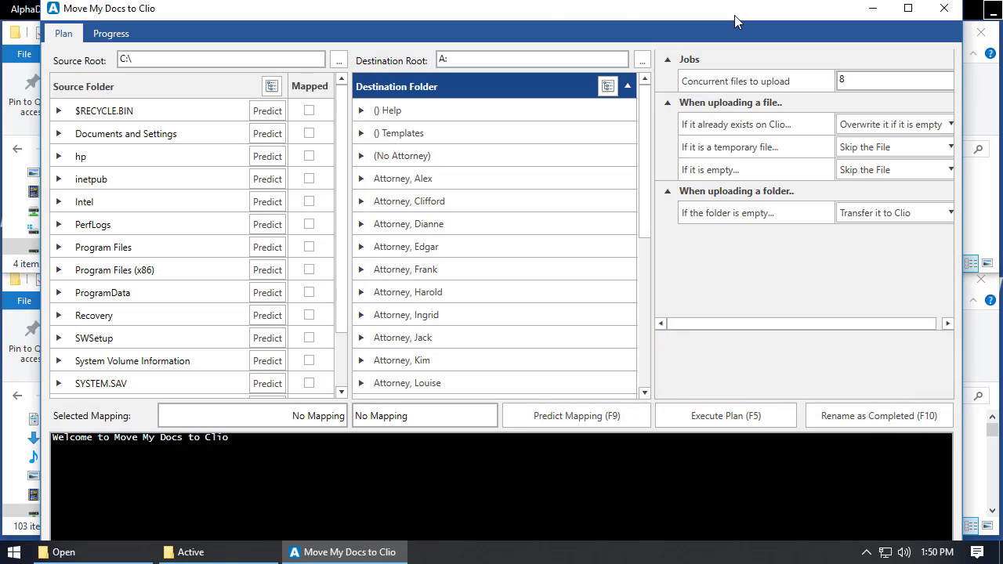
pyautogui.click(338, 63)
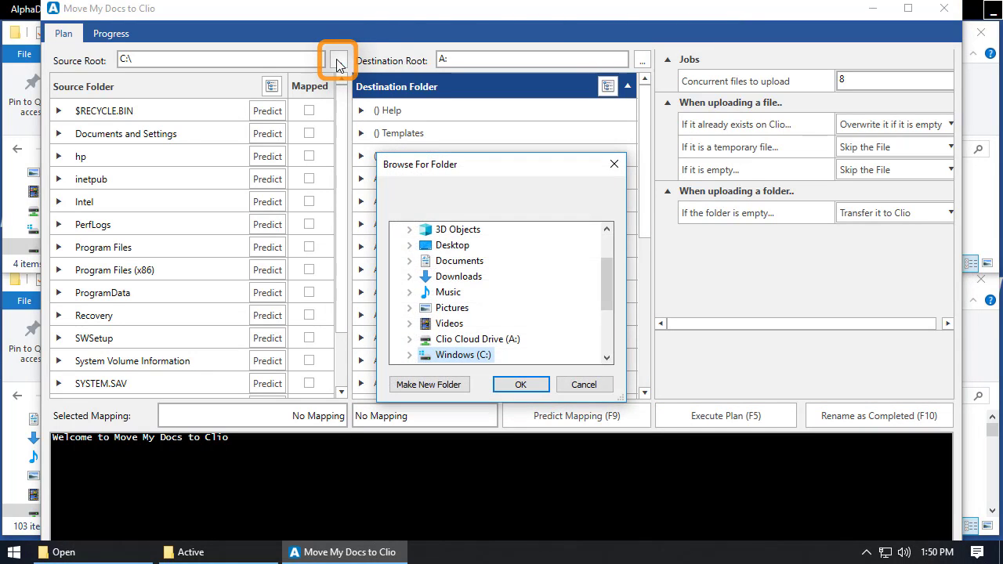
pyautogui.scroll(-2, 488, 298)
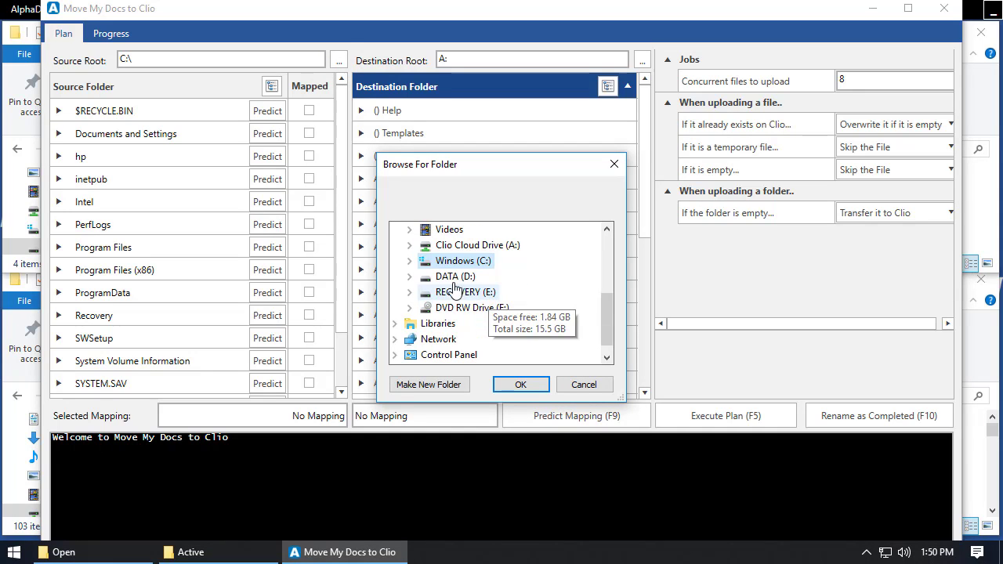
pyautogui.click(459, 276)
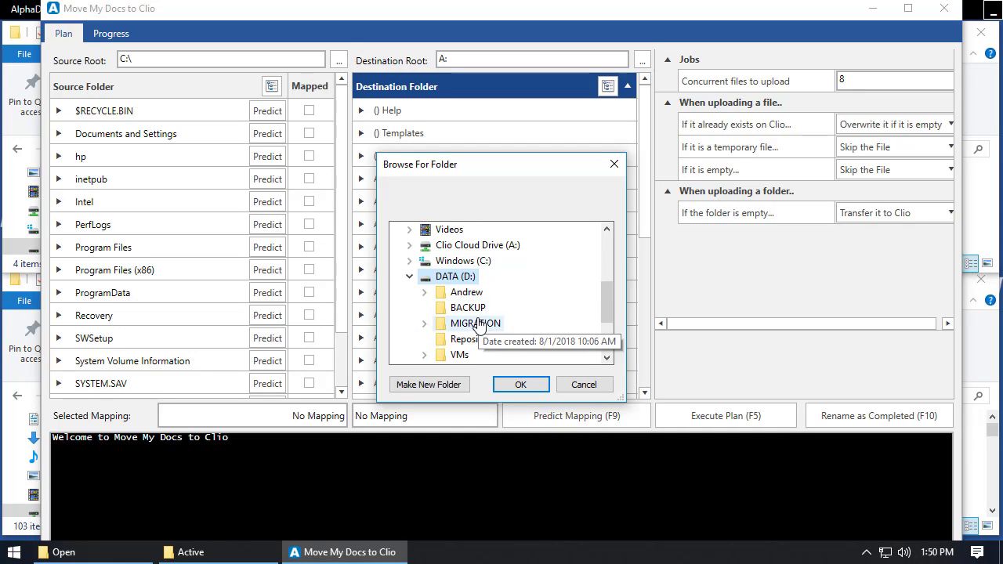
pyautogui.click(476, 323)
pyautogui.click(519, 384)
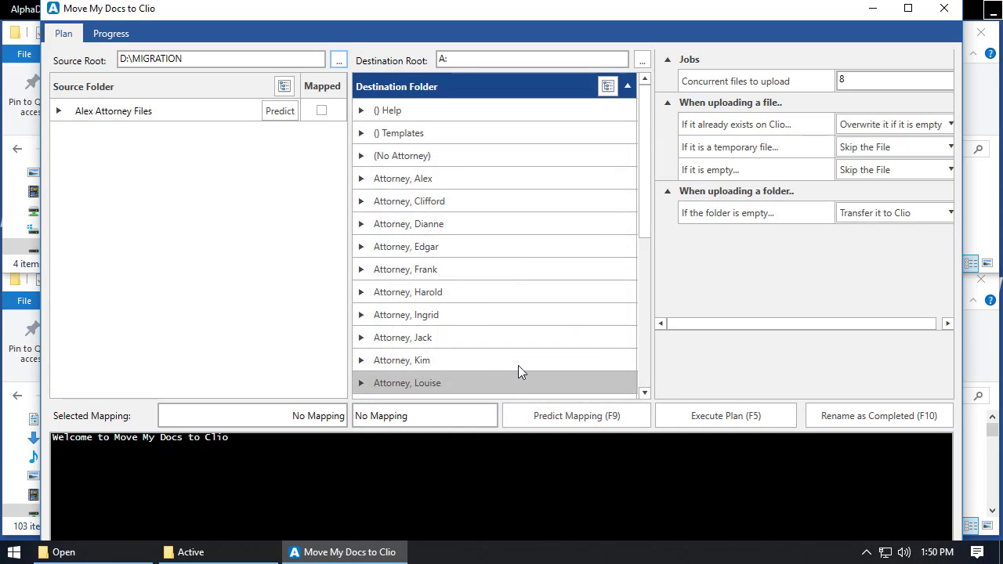
# - Set the destination root to Clio Cloud Drive (A:)
pyautogui.click(642, 60)
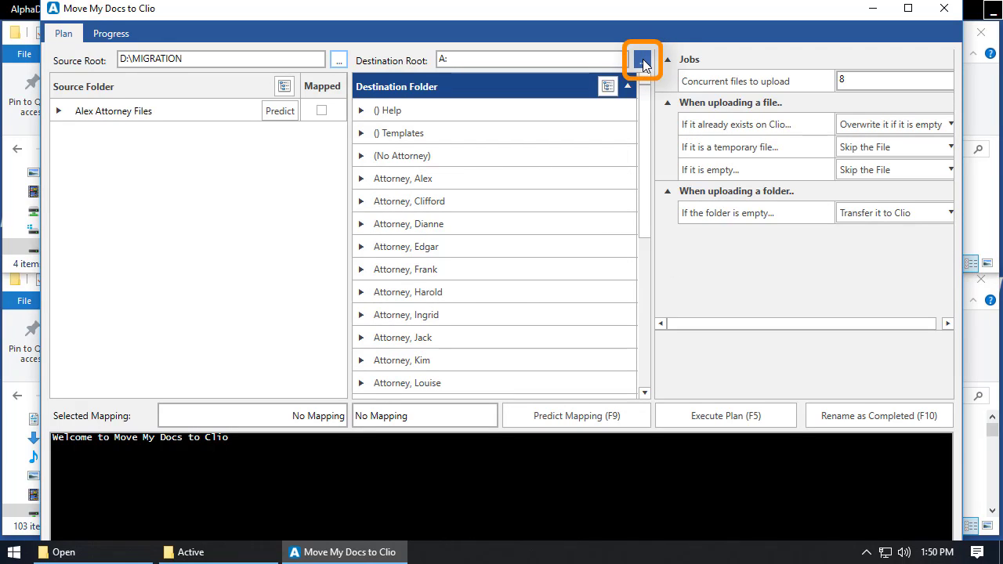
pyautogui.click(511, 325)
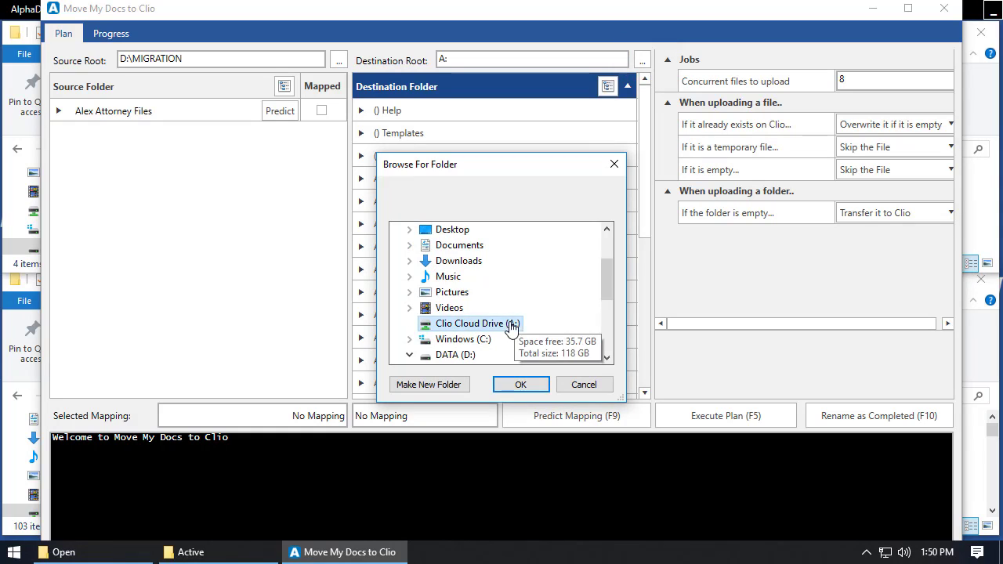
pyautogui.click(520, 384)
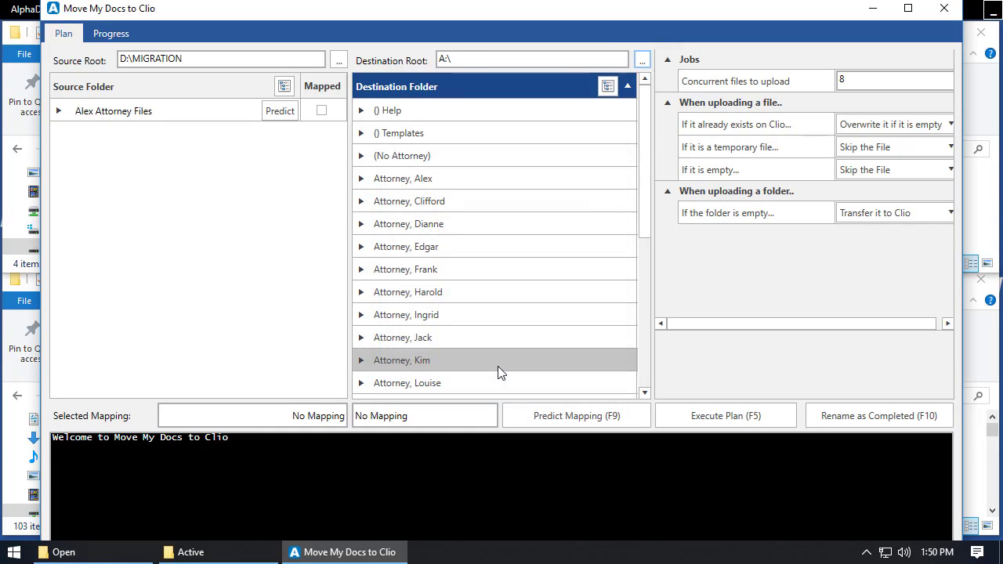
# - Expand the source tree to the client folders under Active and the destination tree to the same attorney's Open matters
pyautogui.click(58, 111)
pyautogui.click(75, 134)
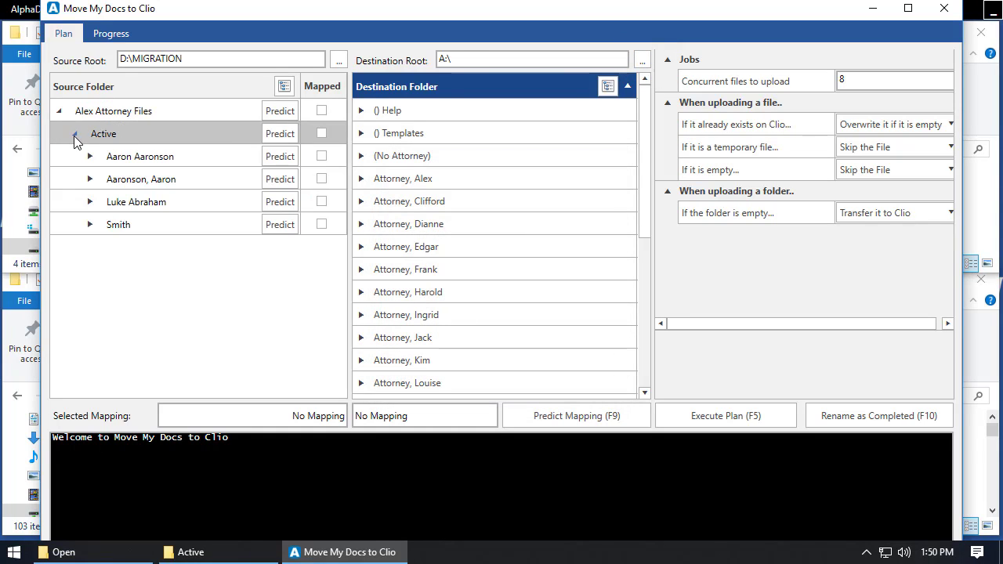
pyautogui.click(361, 178)
pyautogui.click(370, 247)
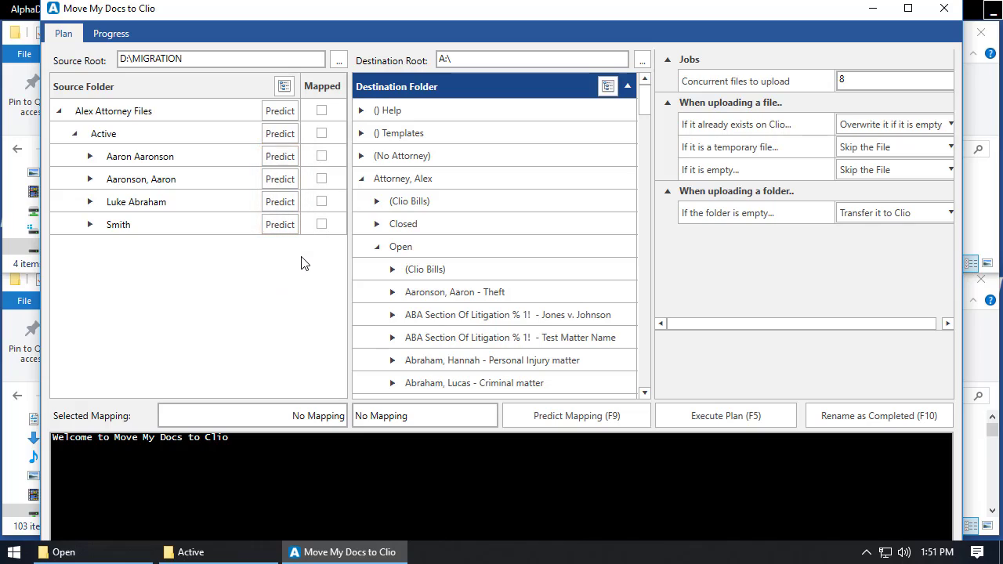
# - Predict the destination mapping for each of the four client folders under Active
pyautogui.click(282, 158)
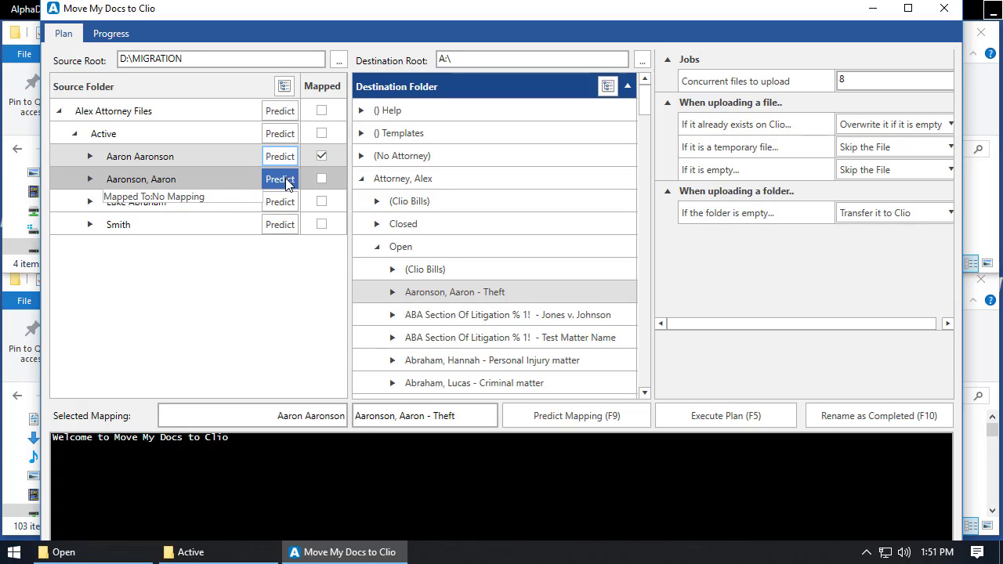
pyautogui.click(282, 180)
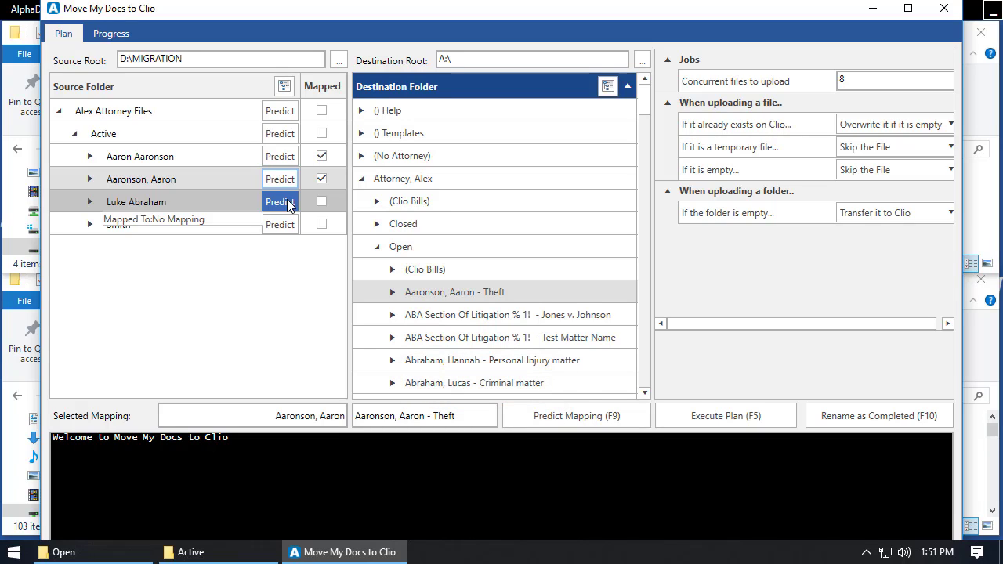
pyautogui.click(287, 206)
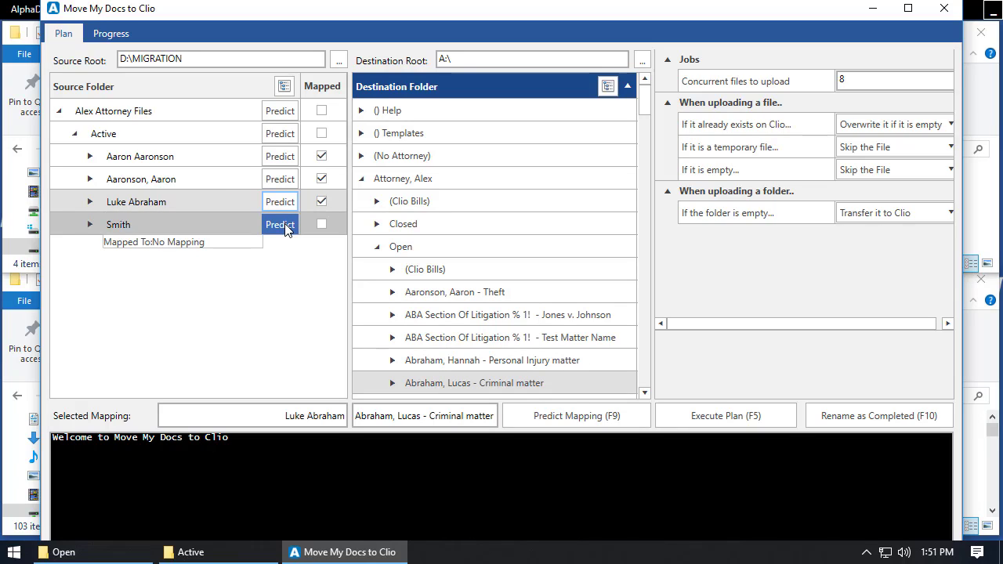
pyautogui.click(286, 225)
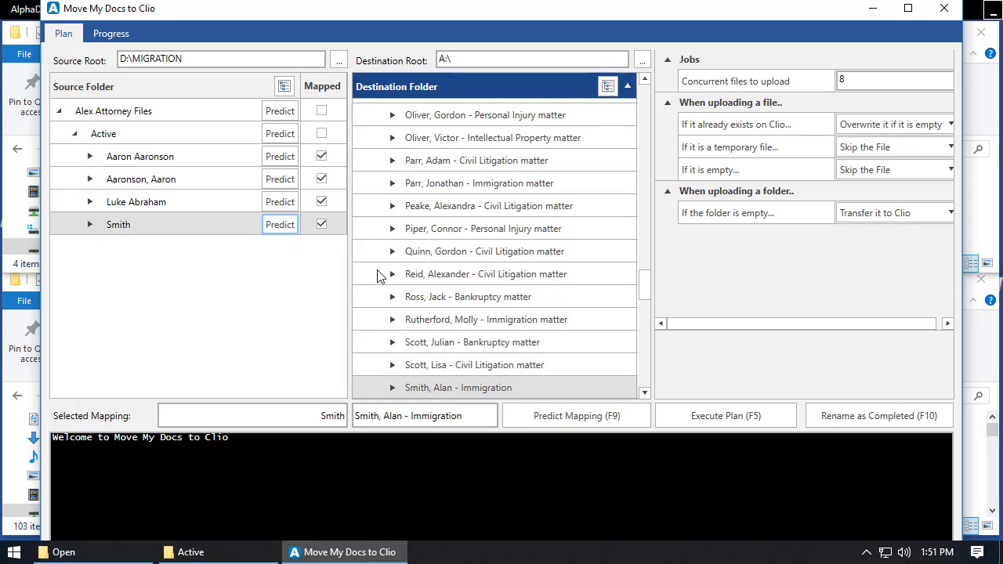
# - Clear the predicted mapping of the fourth client folder and map it manually to the Divorce matter with the same surname
pyautogui.scroll(-2, 472, 282)
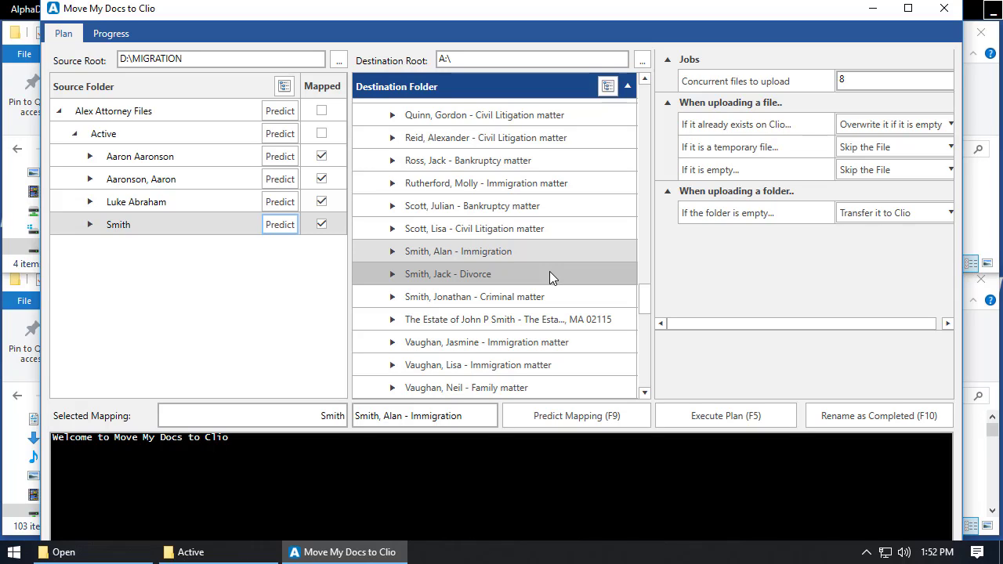
pyautogui.click(322, 224)
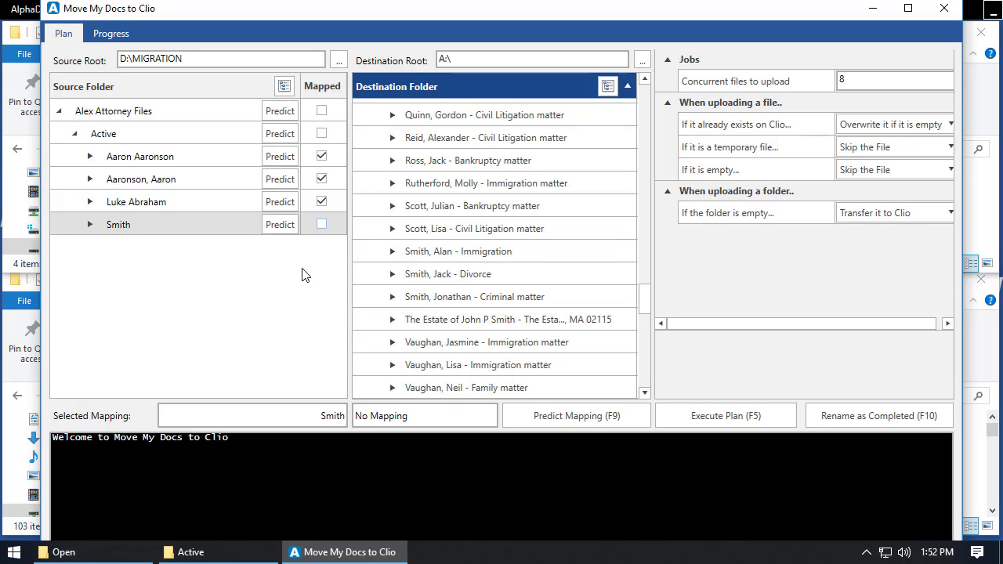
pyautogui.click(184, 225)
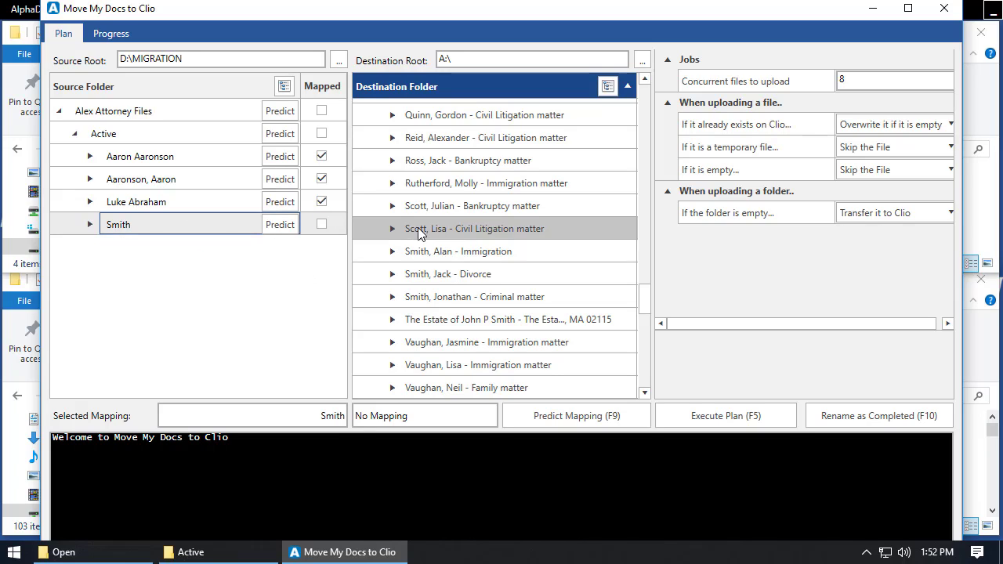
pyautogui.click(507, 276)
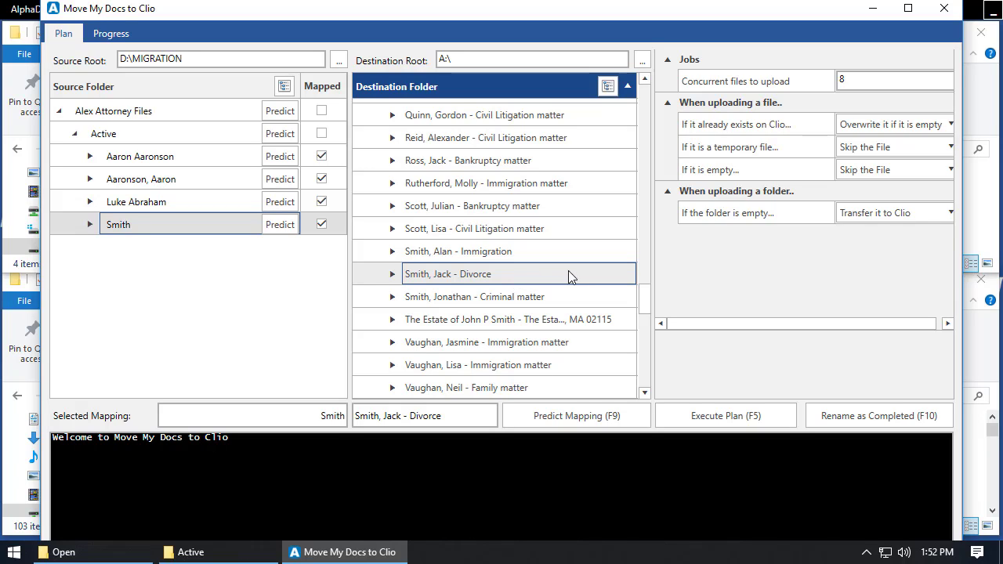
# - Execute the migration plan and rename the mapped source folders as completed
pyautogui.click(769, 415)
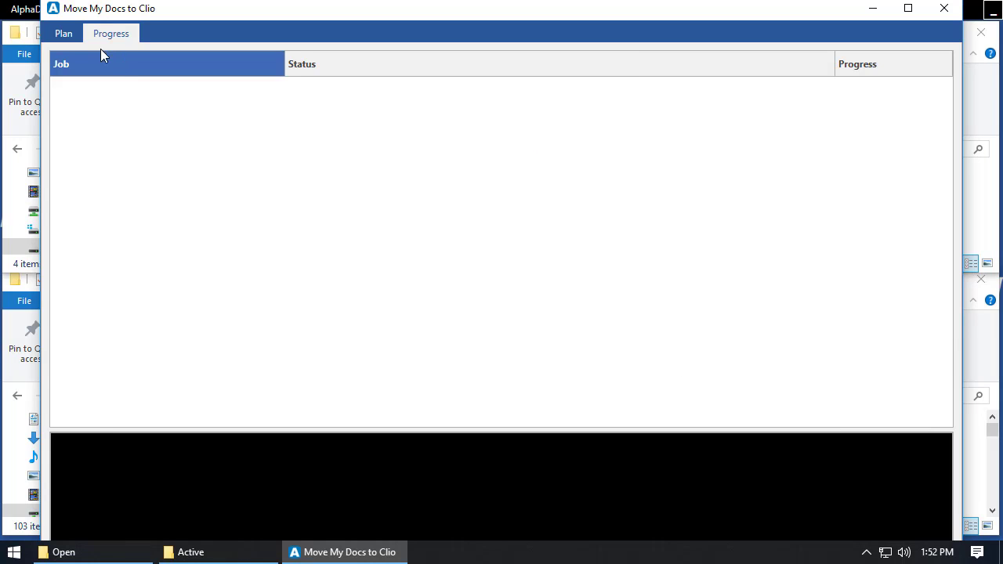
pyautogui.click(66, 34)
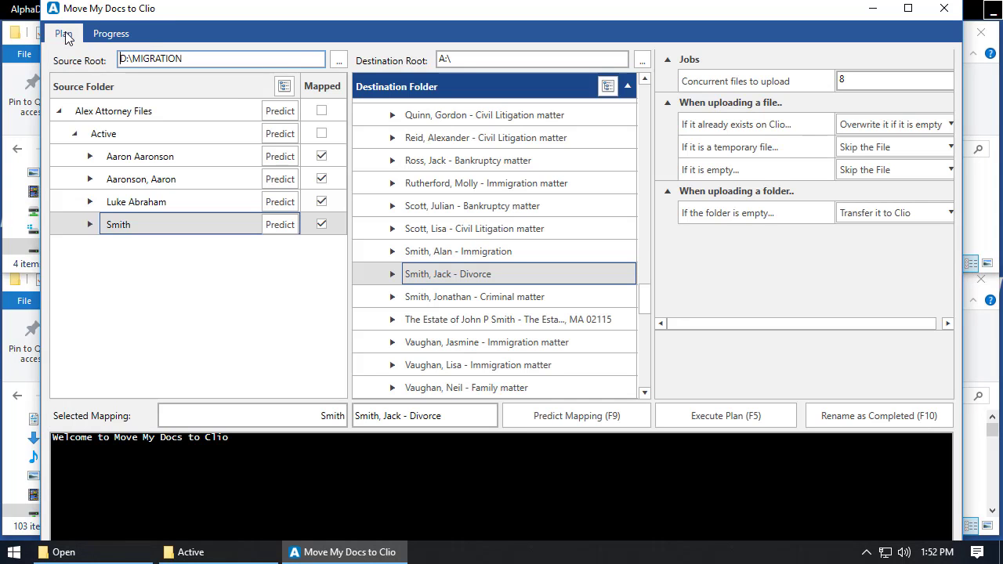
pyautogui.click(852, 416)
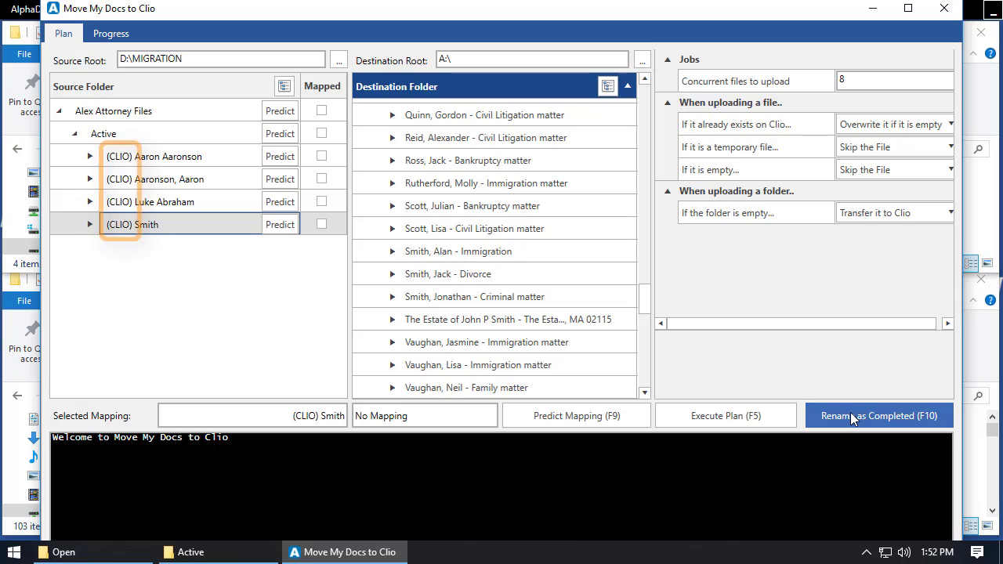